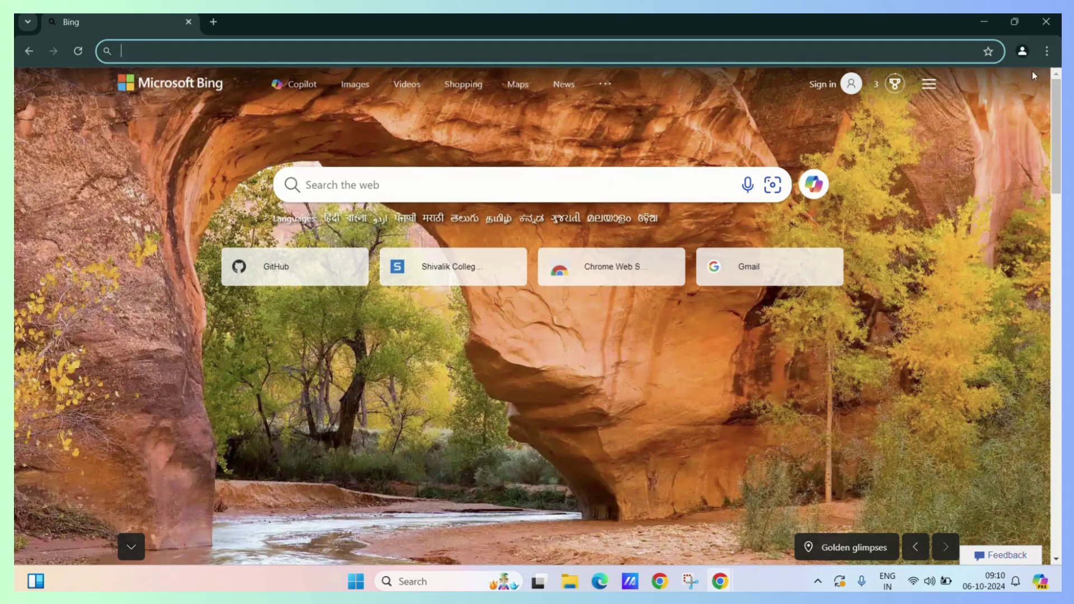
Open github.com from its shortcut tile, look over the homepage, then close that window.
scroll(990, 146, "down", 2)
scroll(970, 150, "up", 2)
left_click(294, 284)
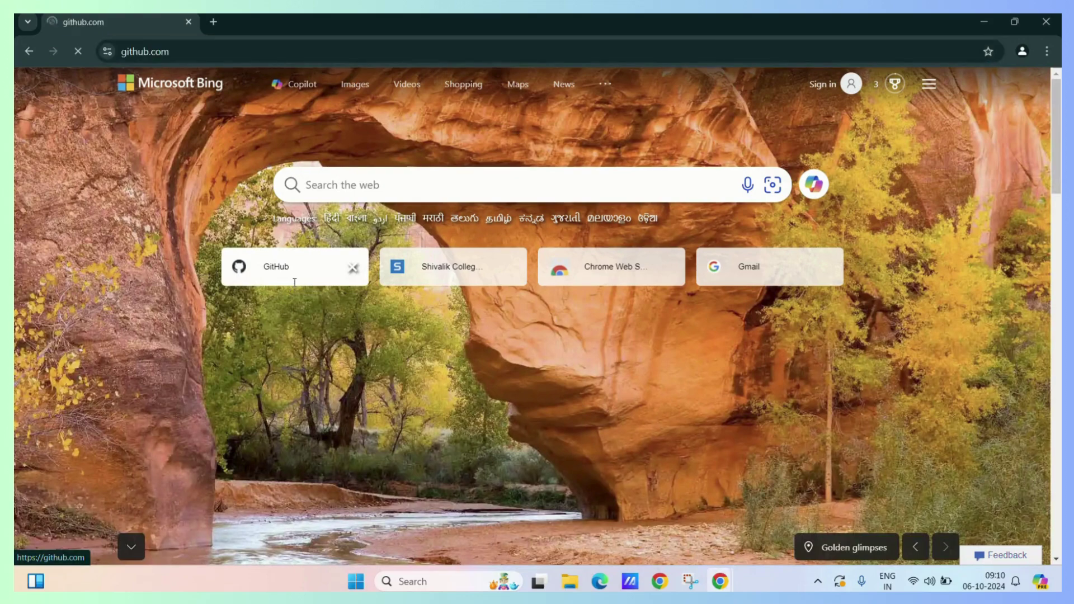
scroll(379, 294, "down", 15)
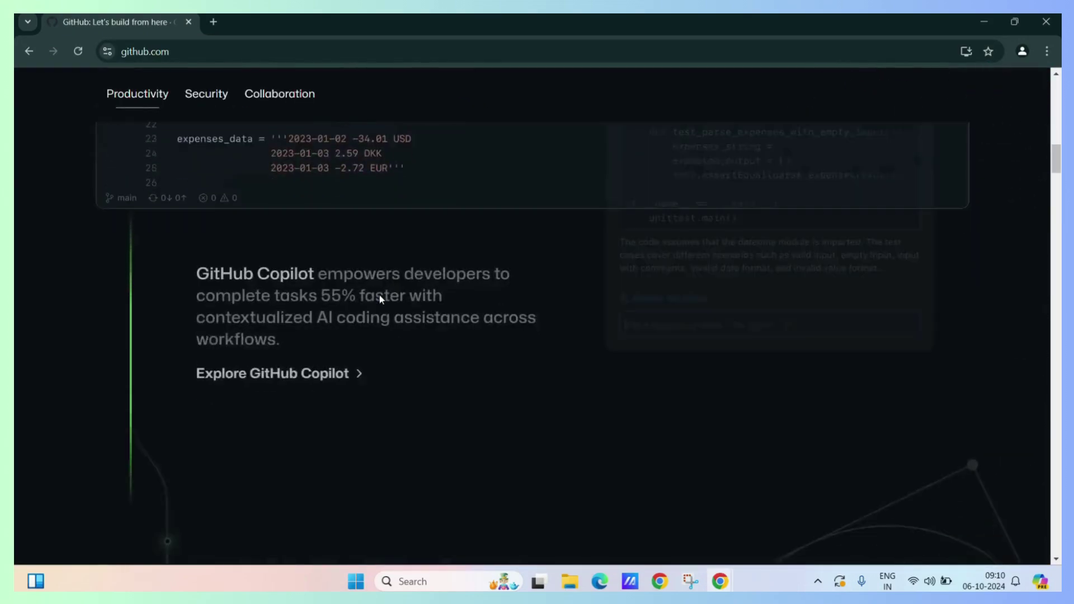
scroll(380, 294, "down", 13)
scroll(379, 294, "up", 10)
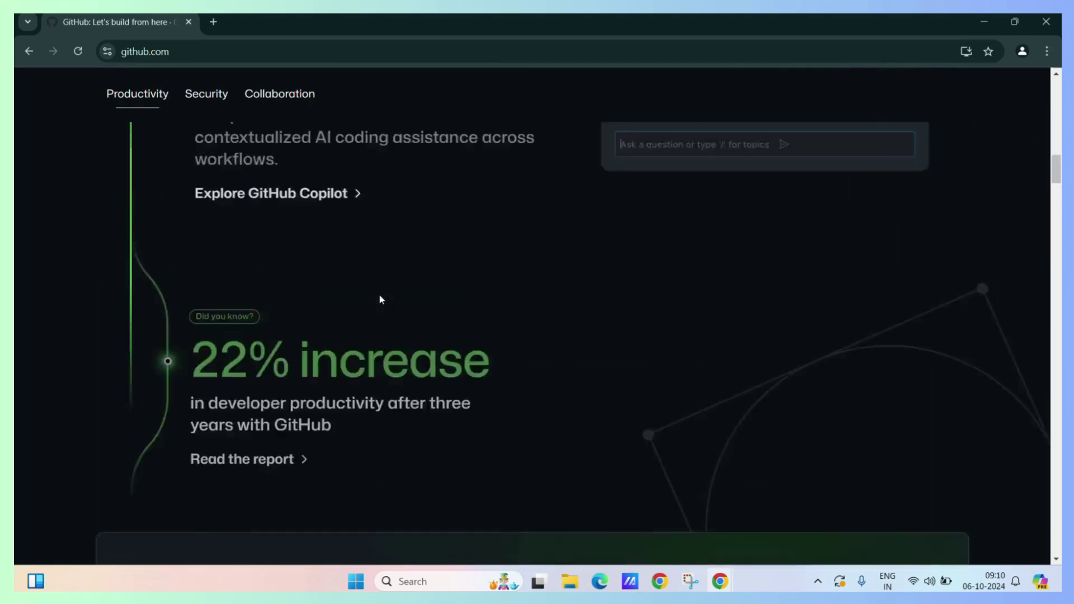
scroll(379, 299, "up", 6)
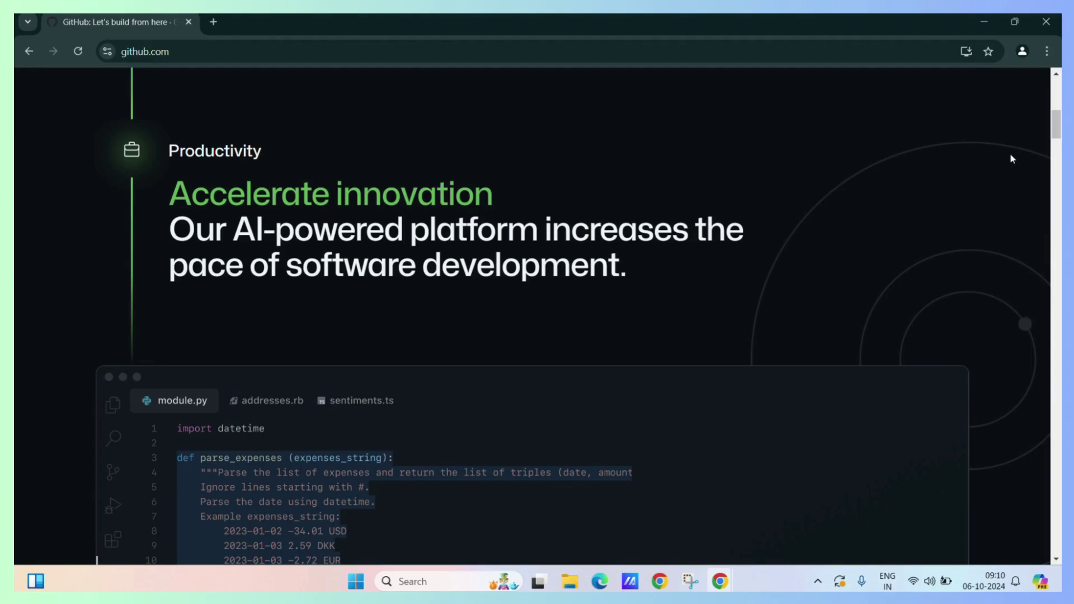
left_click(1050, 24)
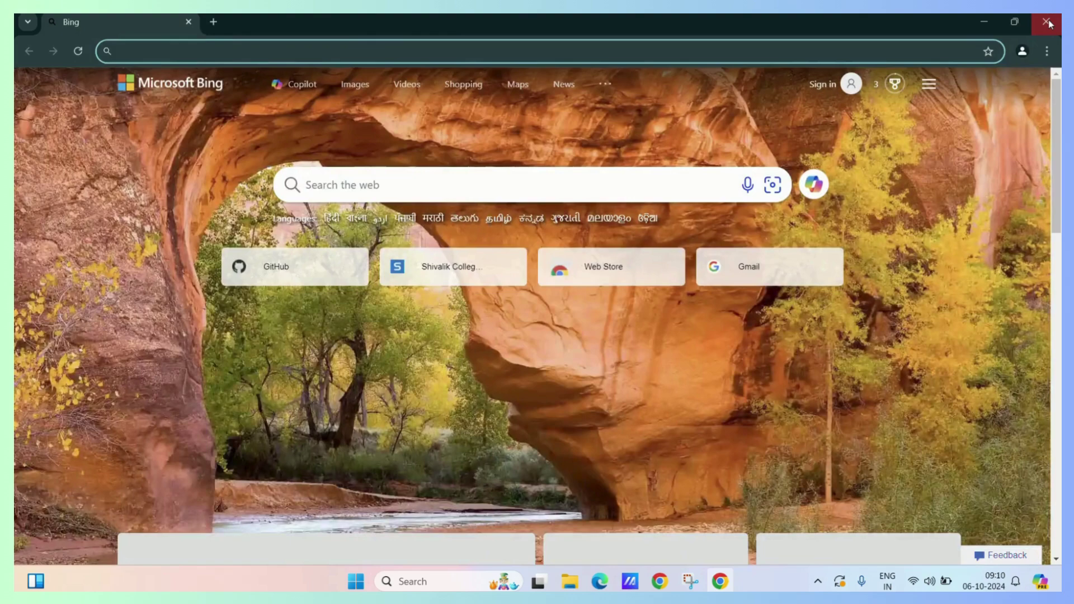
Close the Bing window and reopen Chrome from the taskbar icon.
left_click(1050, 24)
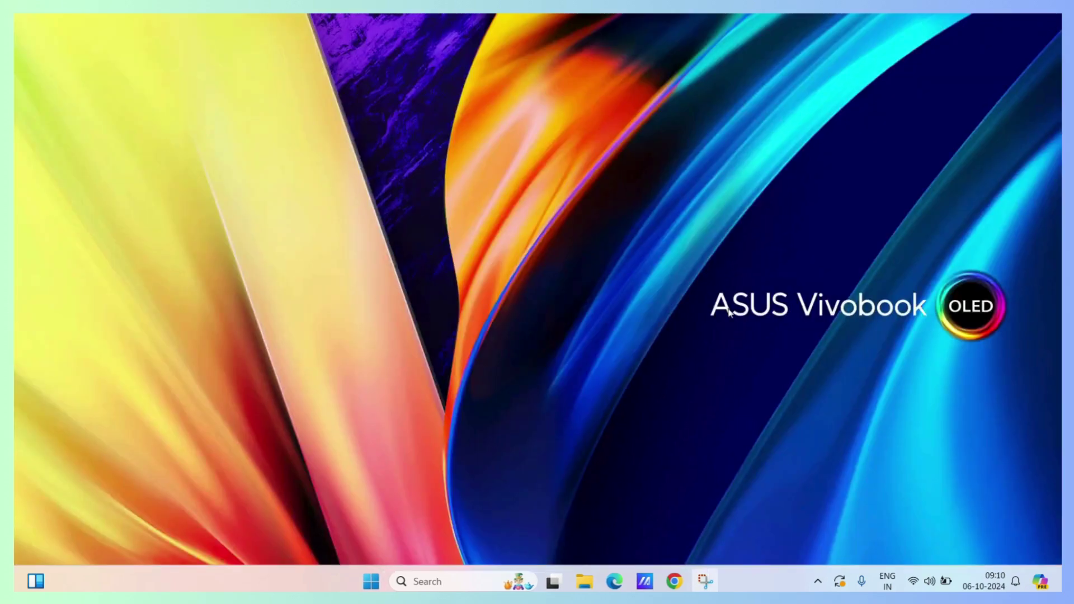
left_click(675, 580)
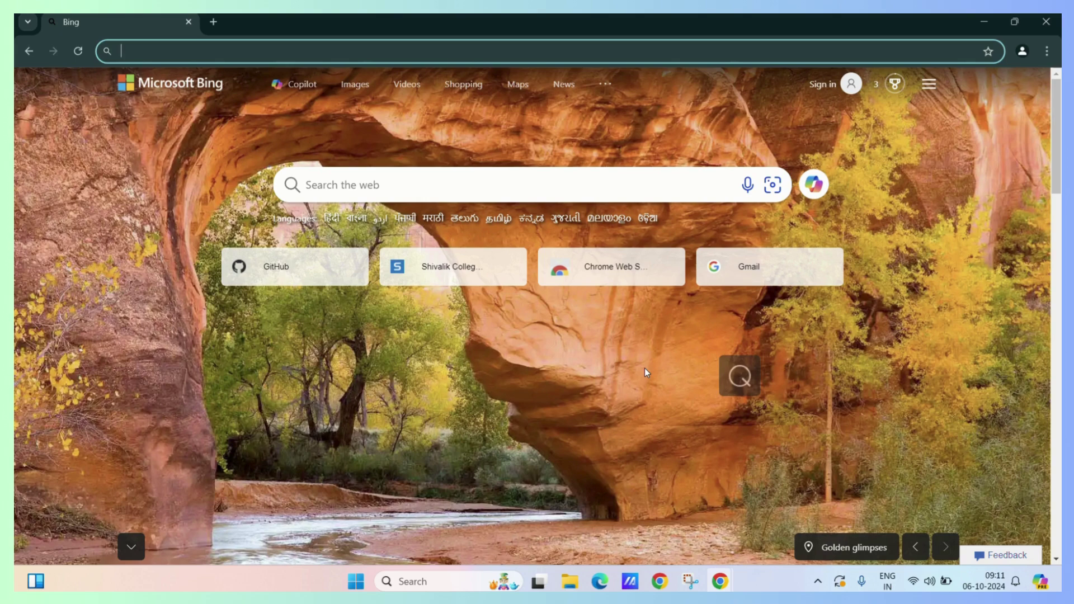
Set Chrome's On startup option to 'Continue where you left off' in Settings.
left_click(1047, 51)
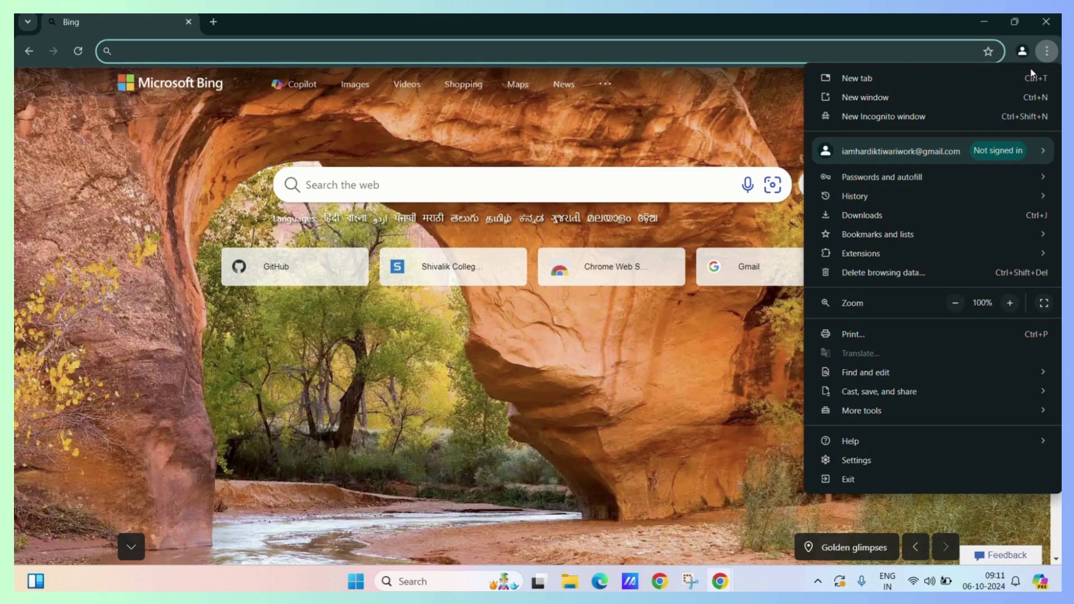
left_click(855, 461)
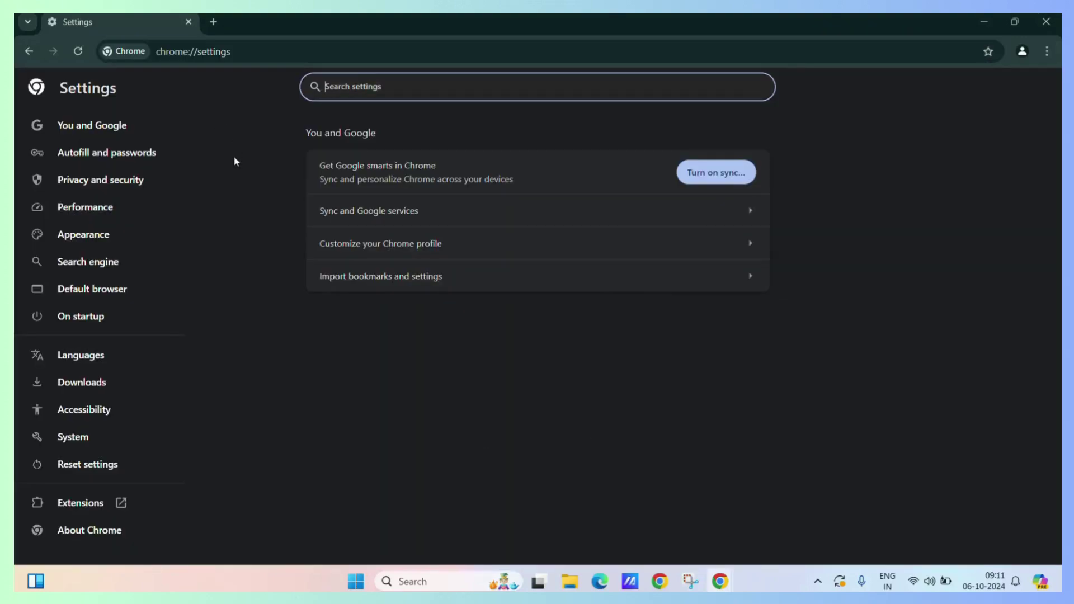
left_click(126, 329)
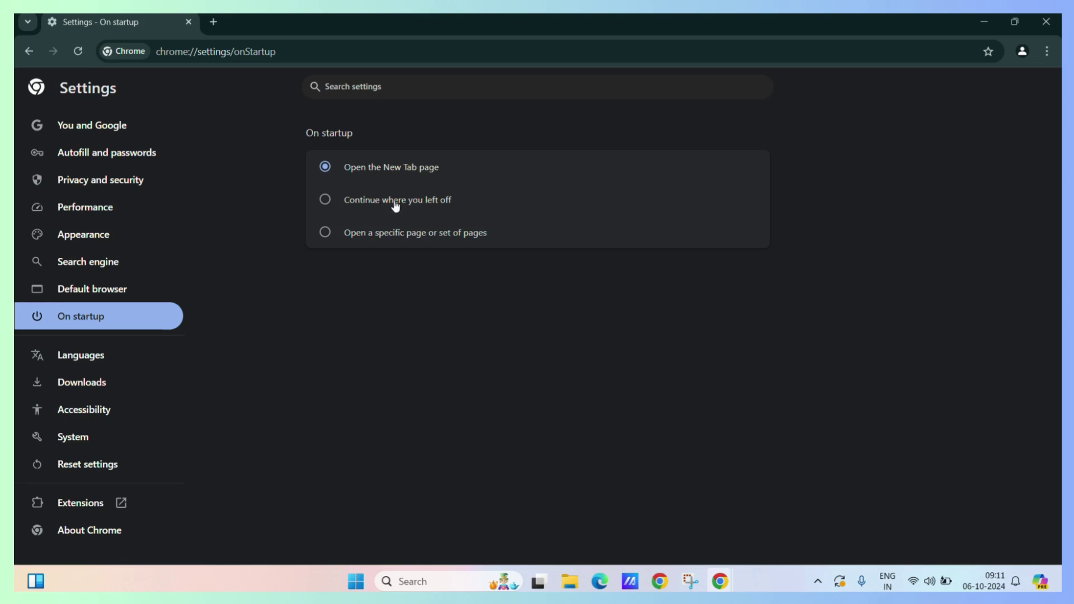
left_click(431, 205)
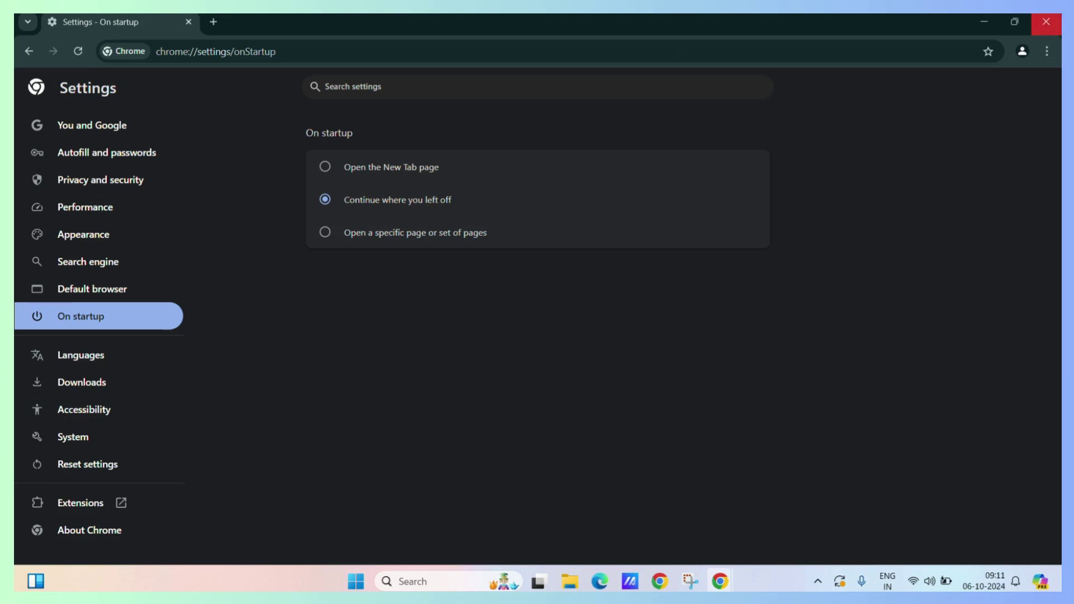
Close the Settings and Bing windows, then relaunch Chrome from the taskbar.
left_click(1056, 18)
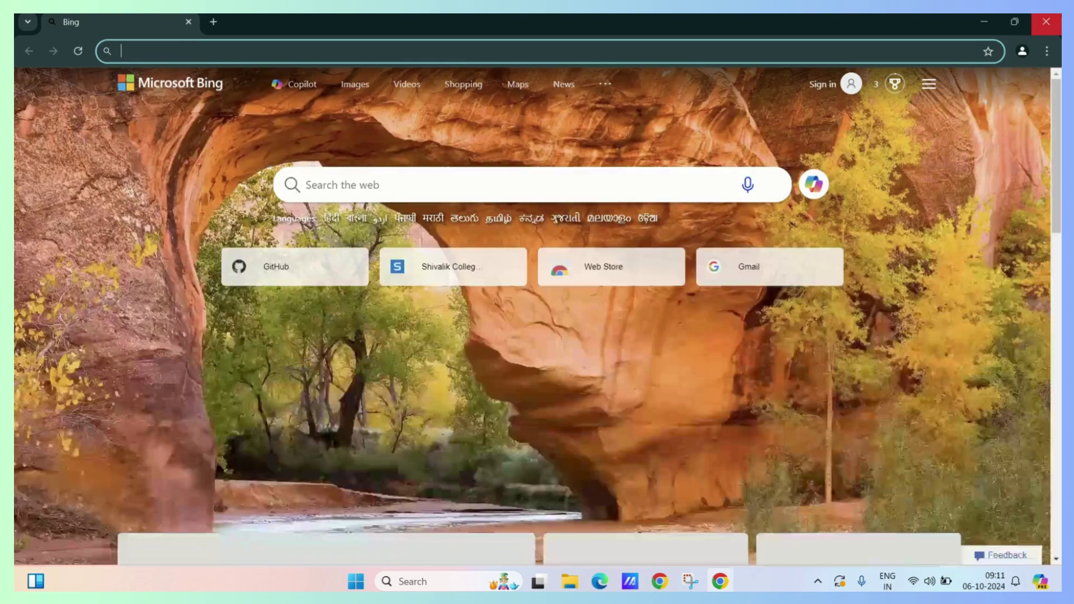
left_click(1056, 17)
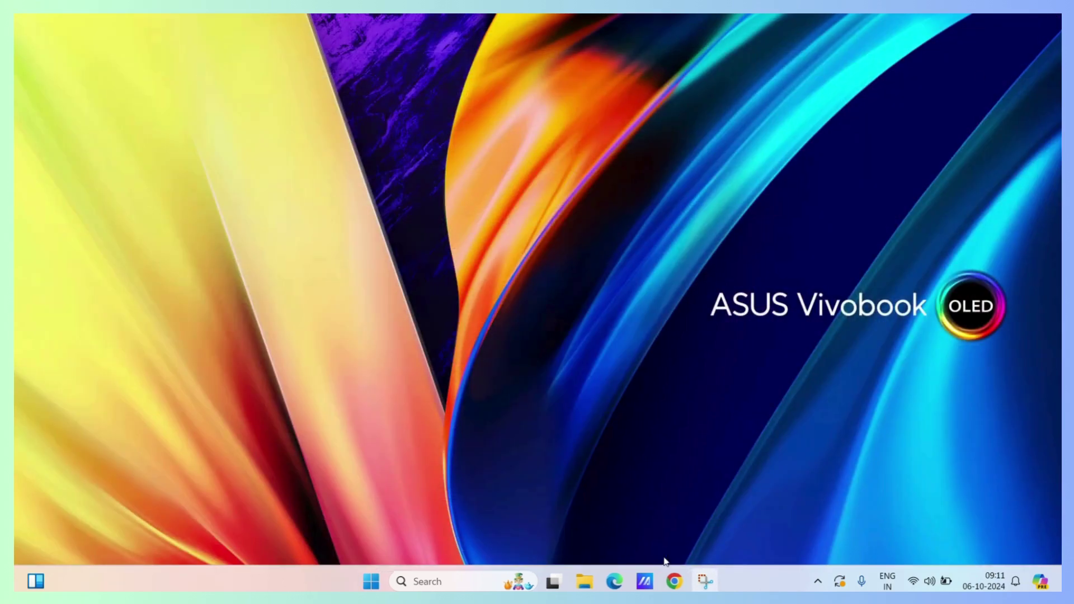
left_click(681, 582)
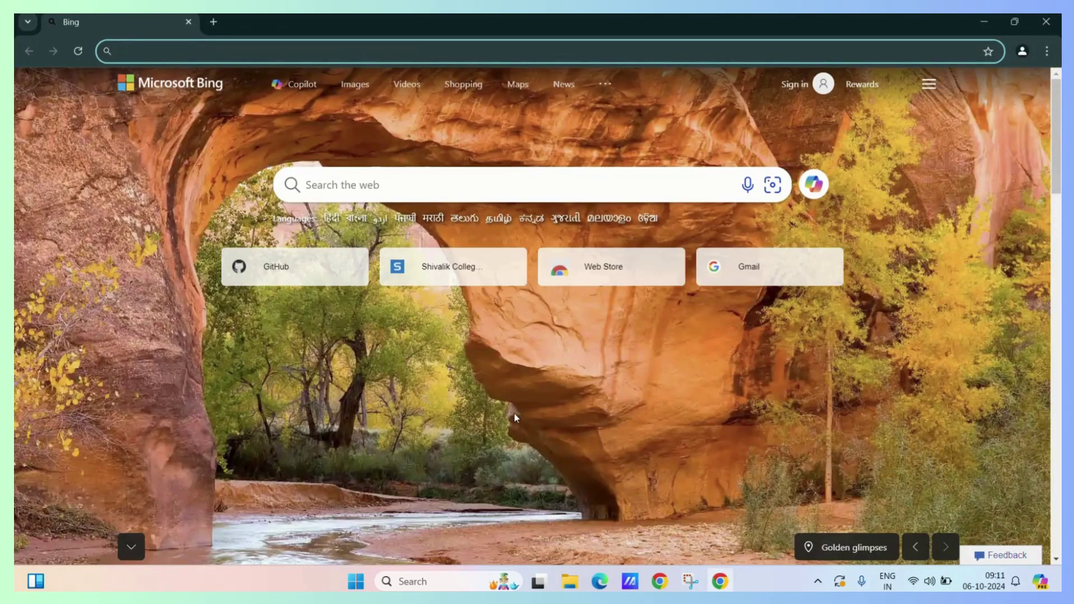
Open github.com from its shortcut tile and add a second new tab beside it.
left_click(311, 266)
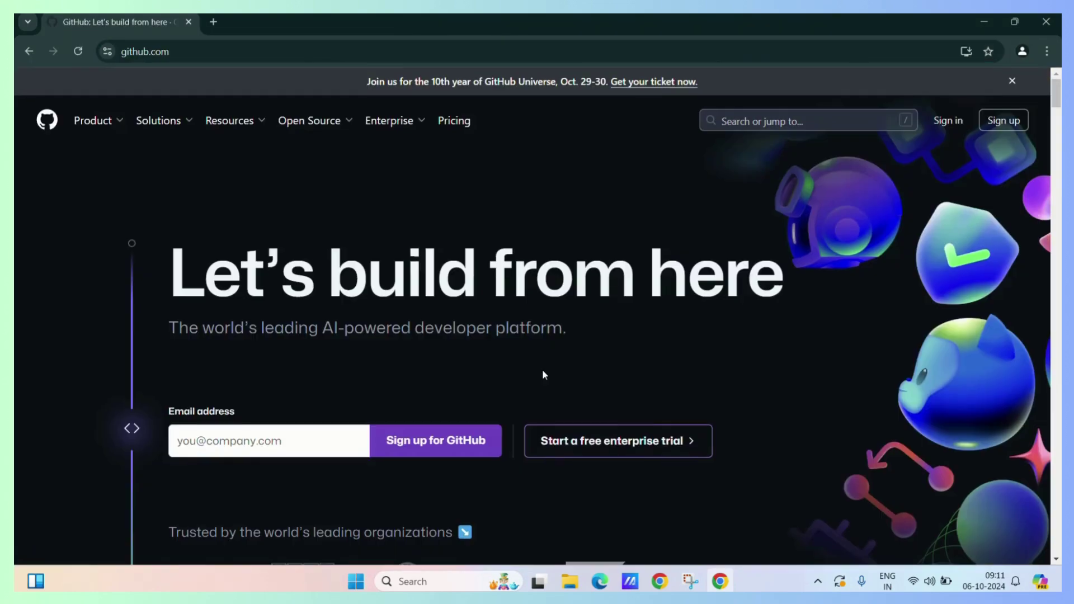
scroll(542, 369, "down", 6)
scroll(542, 369, "down", 15)
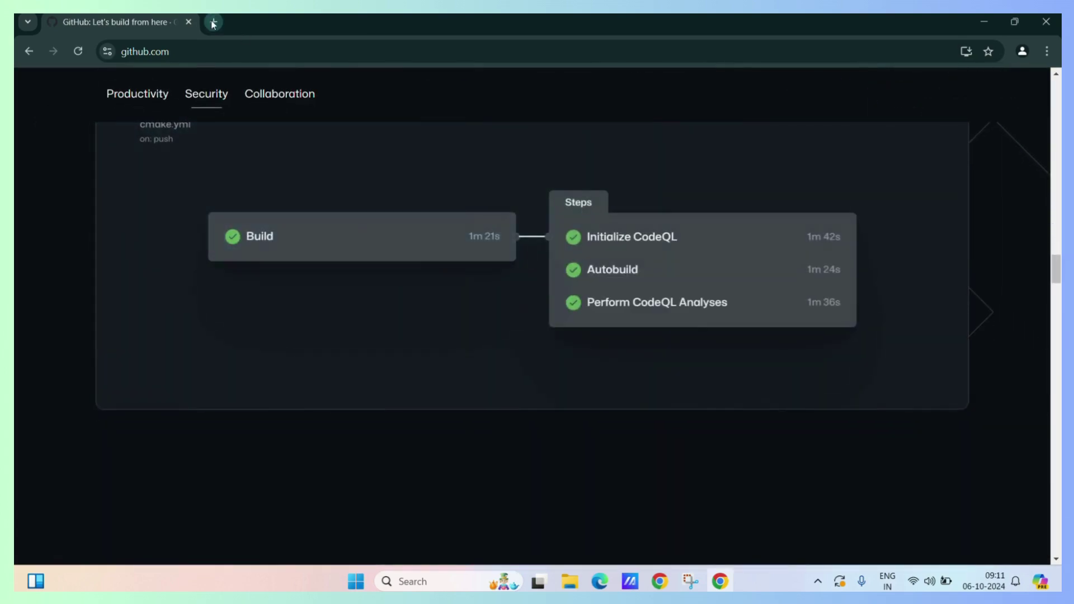
left_click(213, 23)
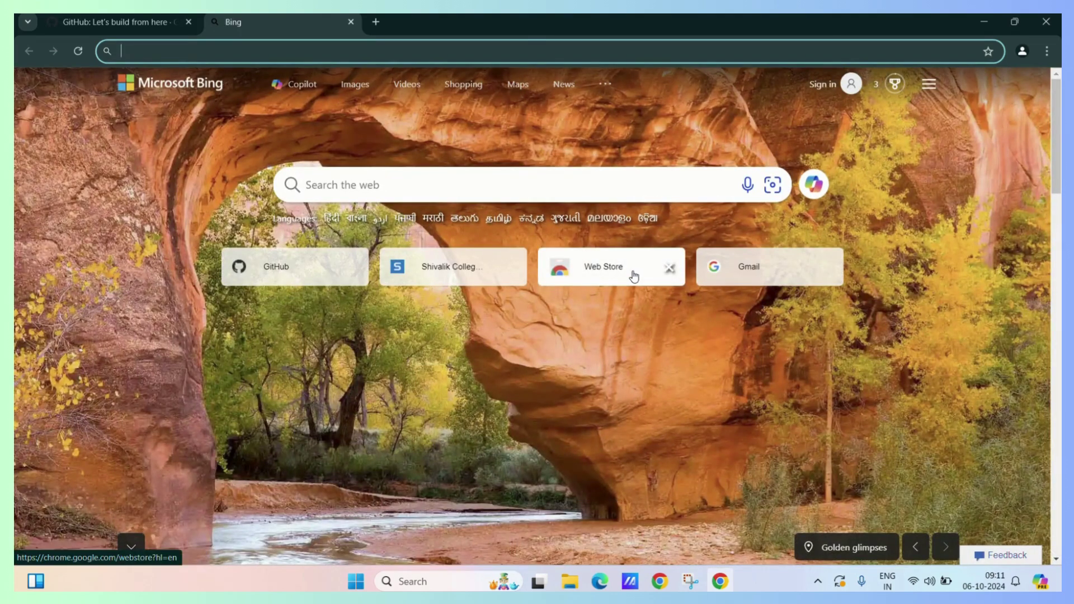
Load the Chrome Web Store in the second tab, then close Chrome with both tabs open.
left_click(634, 276)
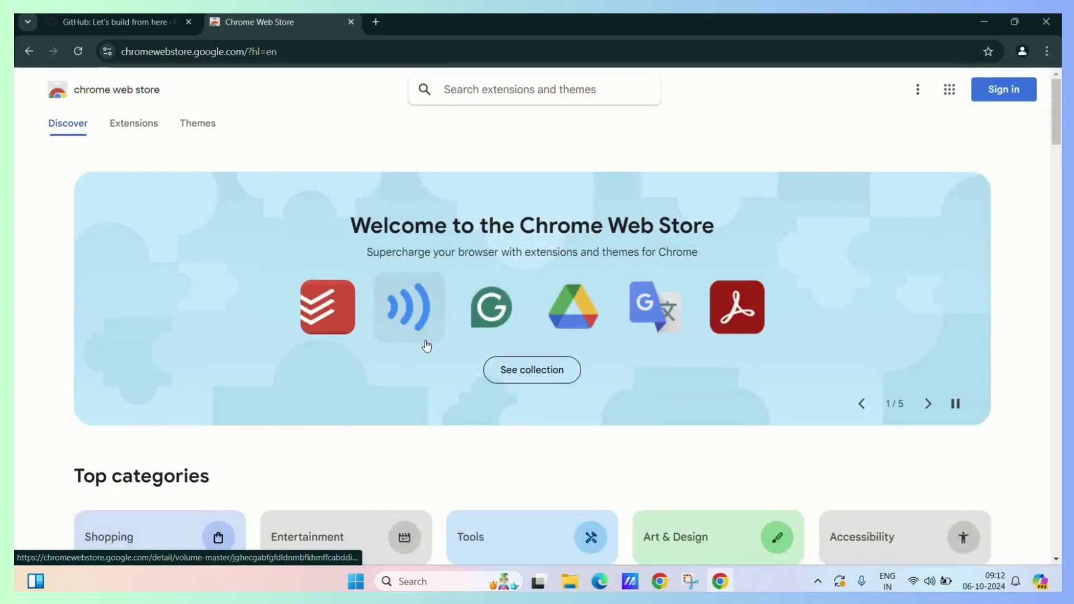
scroll(427, 345, "down", 15)
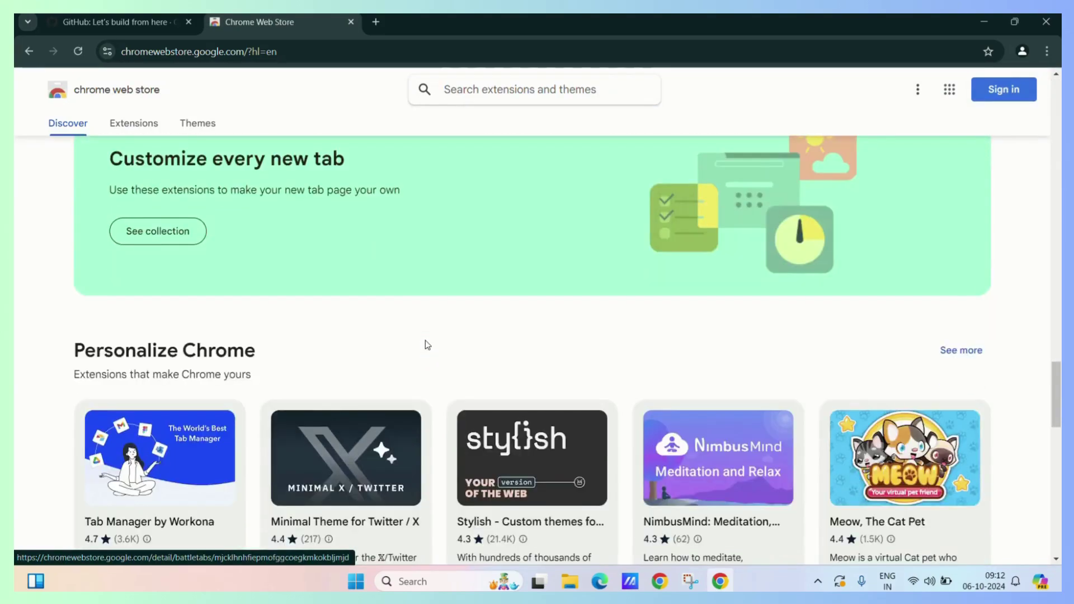
scroll(425, 342, "down", 5)
scroll(426, 343, "up", 20)
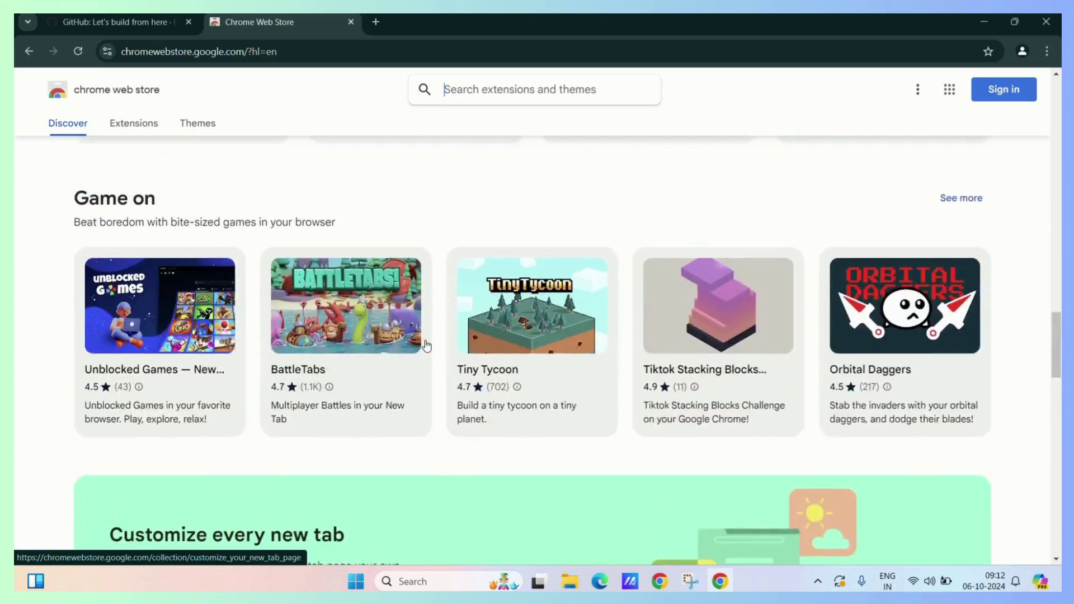
scroll(426, 346, "up", 7)
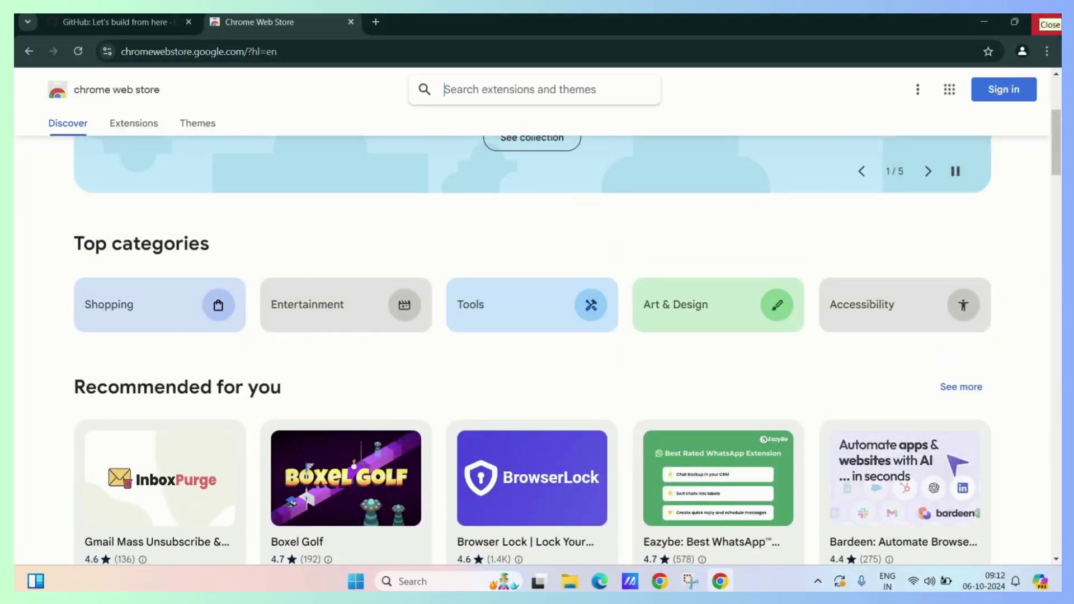
left_click(1050, 22)
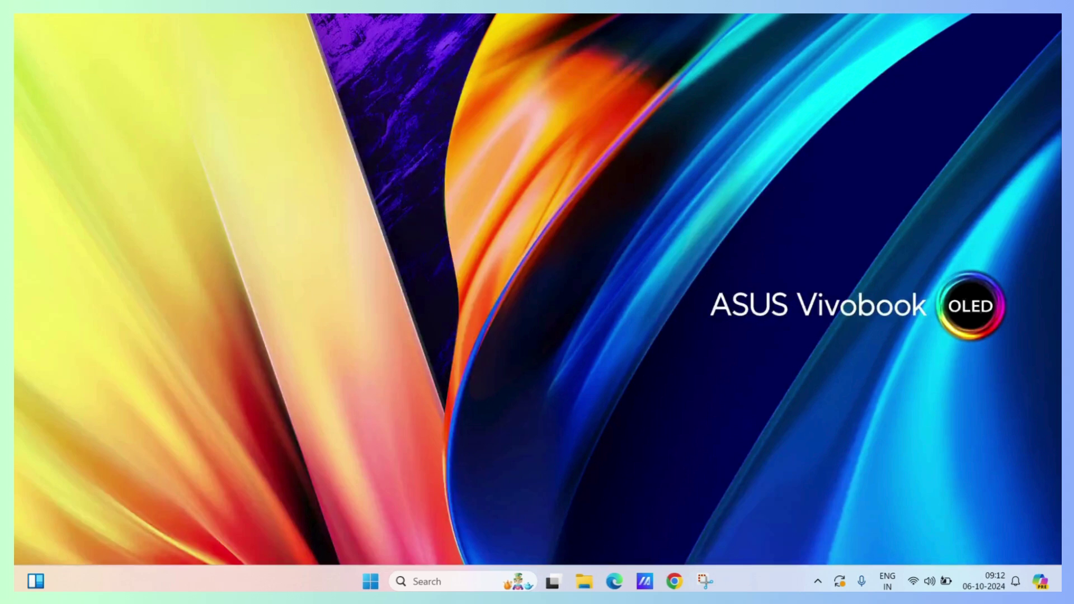
Relaunch Chrome and confirm the Chrome Web Store page comes back restored.
left_click(675, 582)
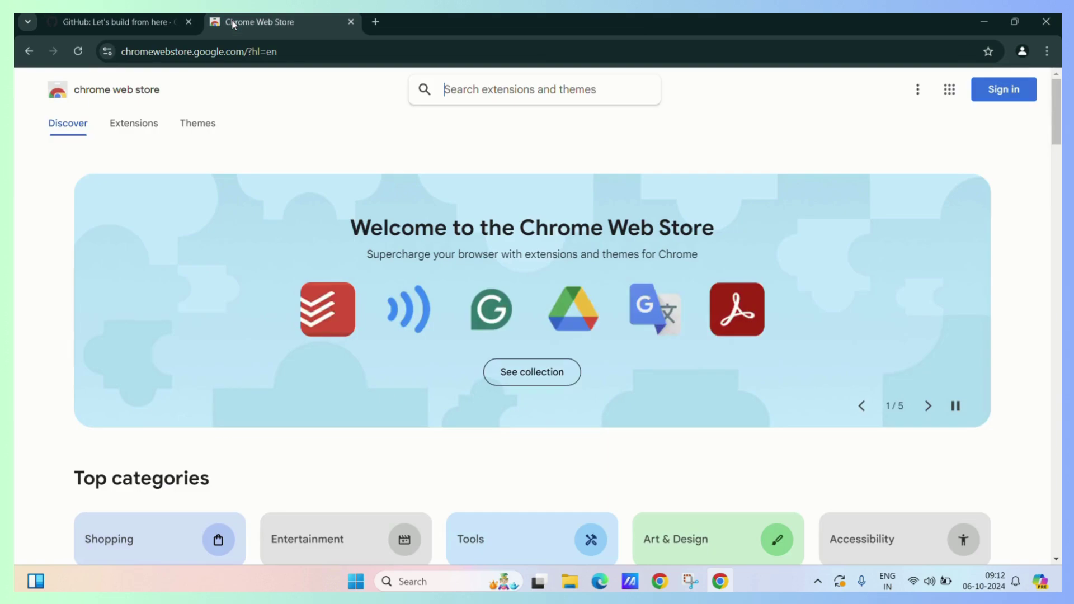
scroll(515, 344, "down", 12)
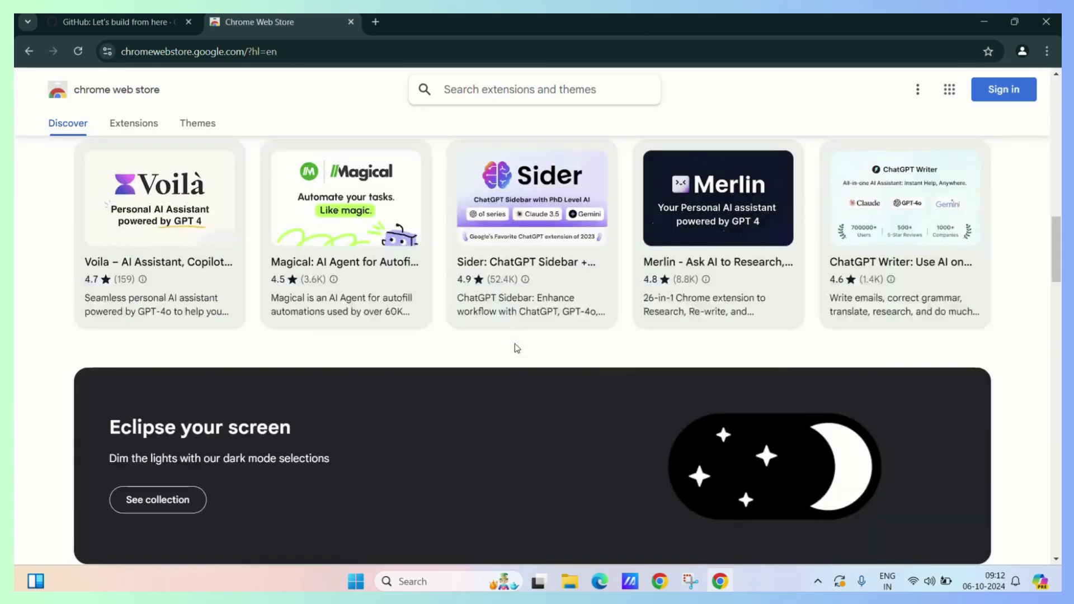
scroll(515, 344, "up", 15)
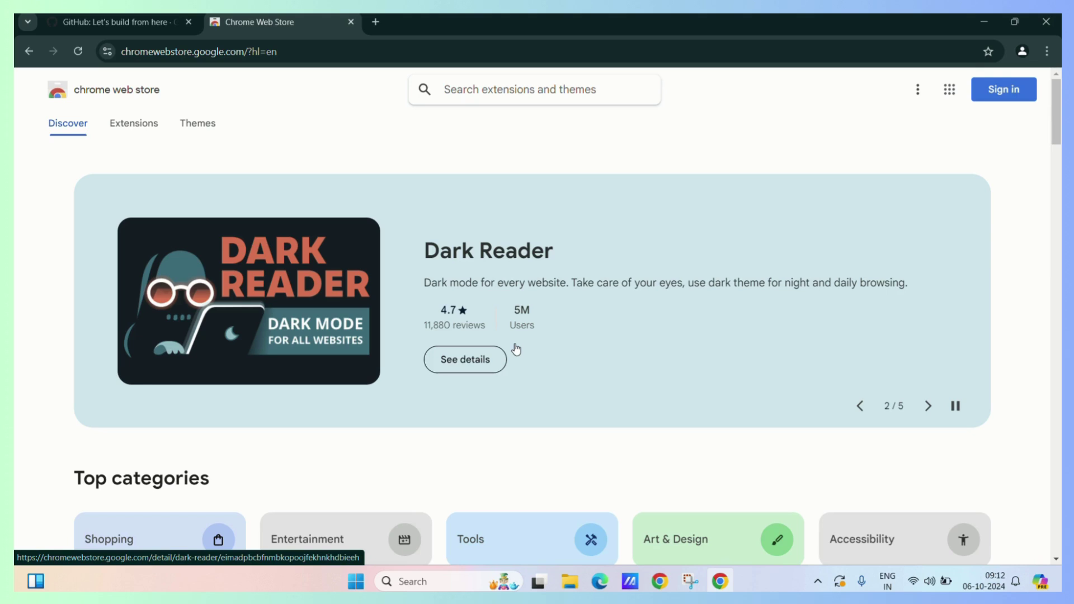
scroll(516, 349, "down", 20)
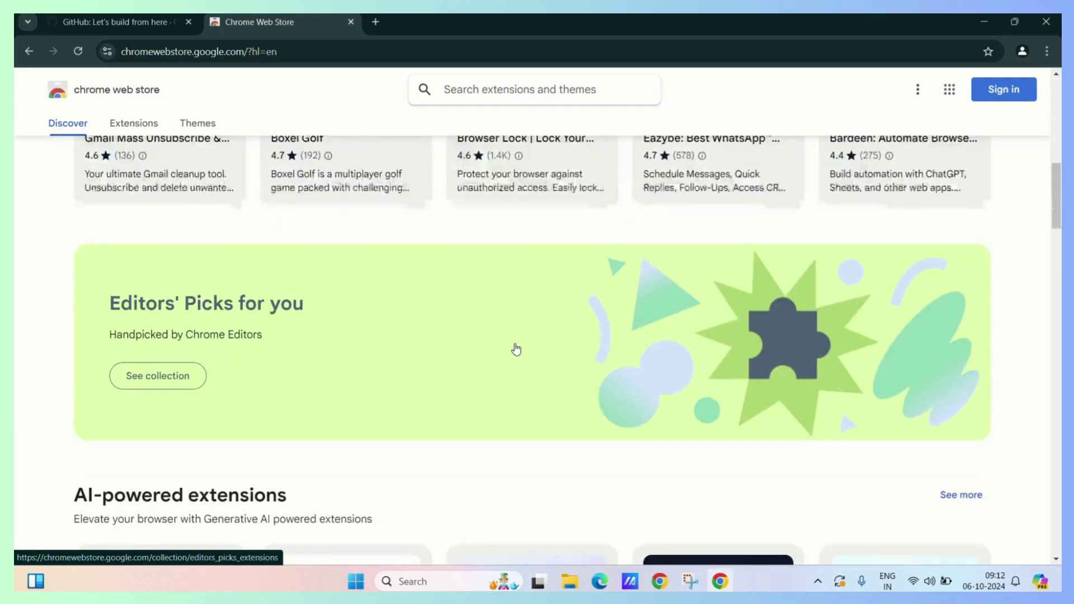
scroll(516, 349, "down", 10)
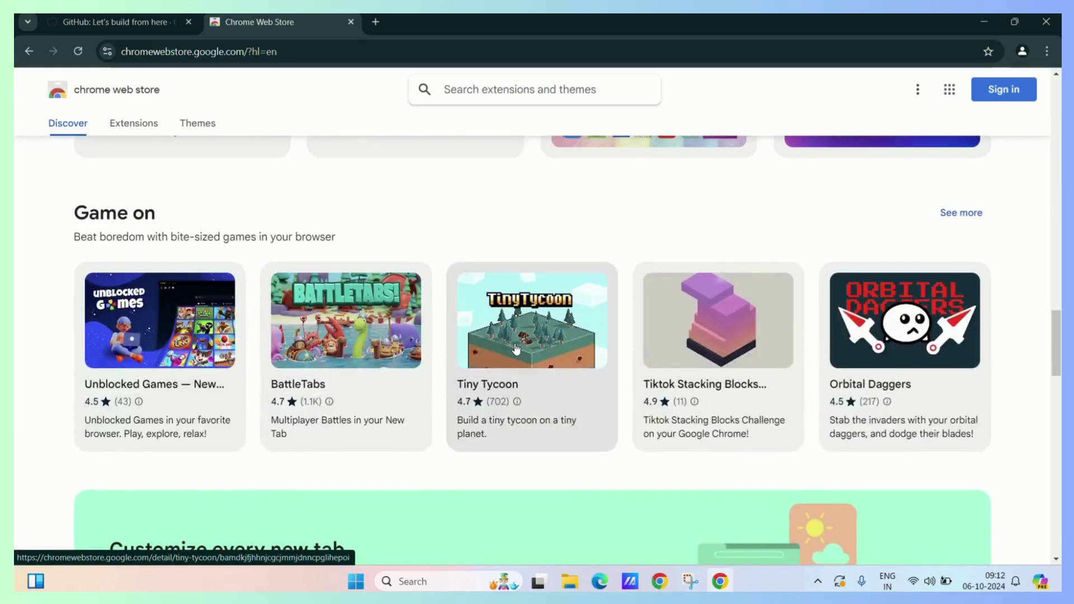
scroll(516, 349, "up", 5)
scroll(516, 350, "up", 20)
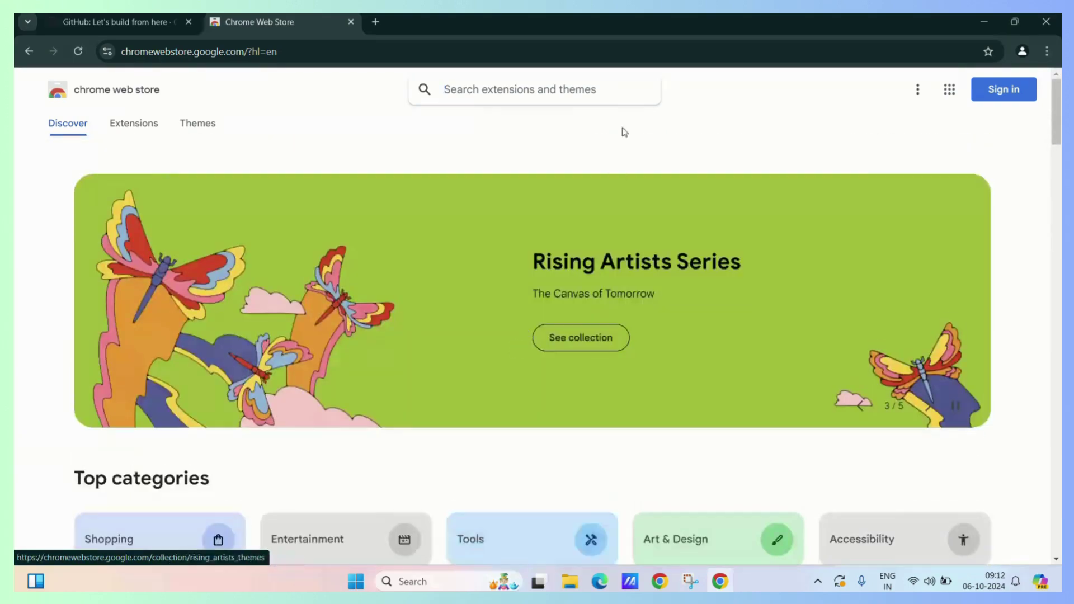
Switch back and forth between the restored GitHub and Chrome Web Store tabs.
left_click(148, 12)
left_click(260, 17)
left_click(148, 20)
left_click(276, 20)
left_click(148, 20)
left_click(242, 14)
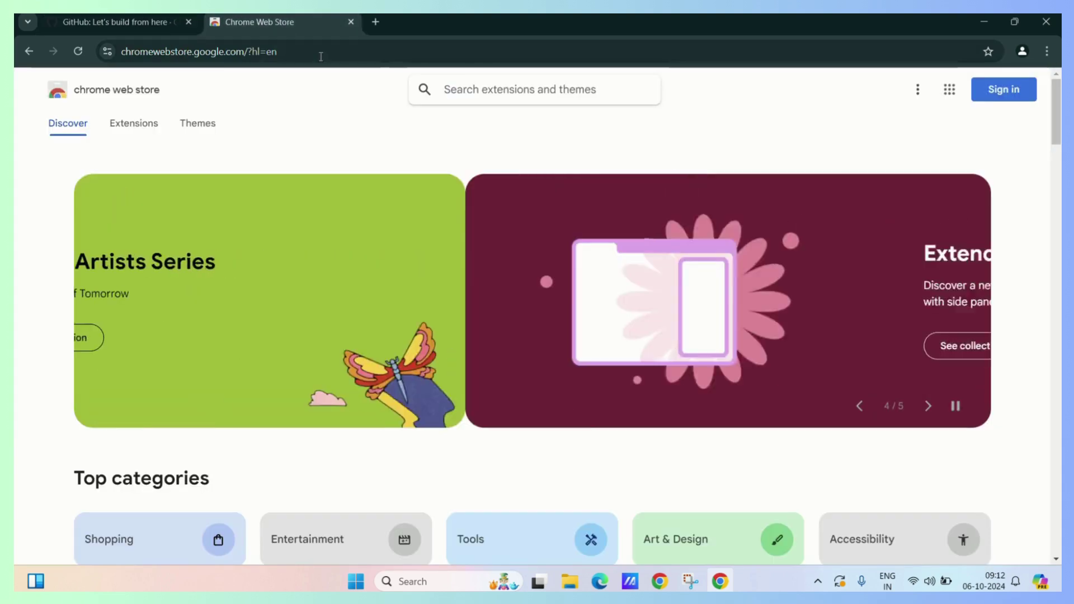